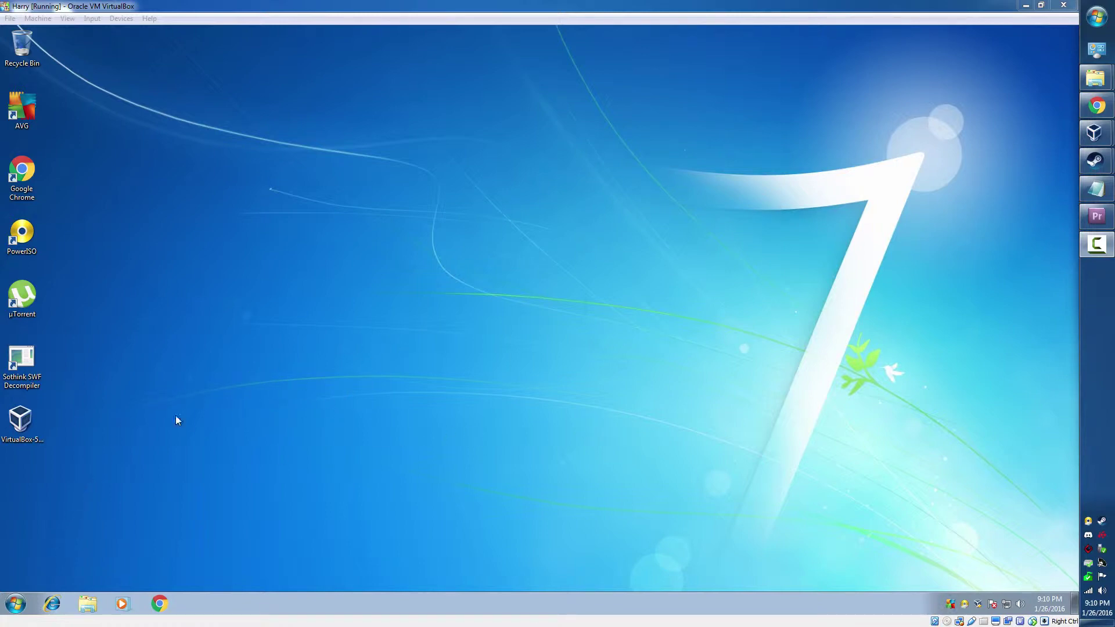
- Open Control Panel in large-icon view, go to Programs and Features, and select AVG Protection
{"action": "left_click", "coordinate": [16, 604]}
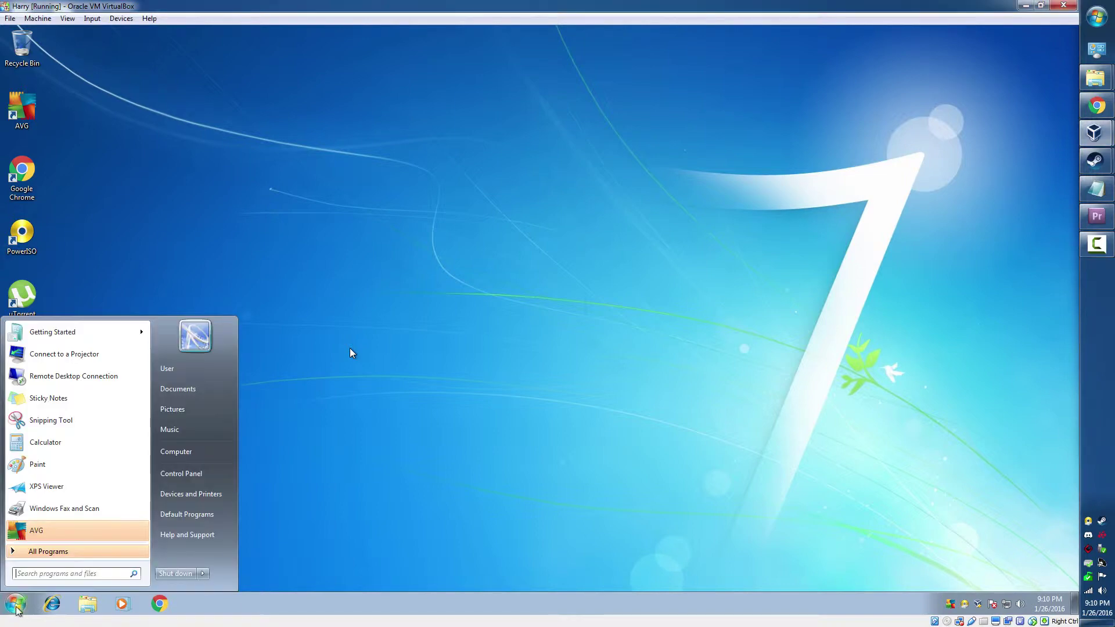
{"action": "left_click", "coordinate": [189, 473]}
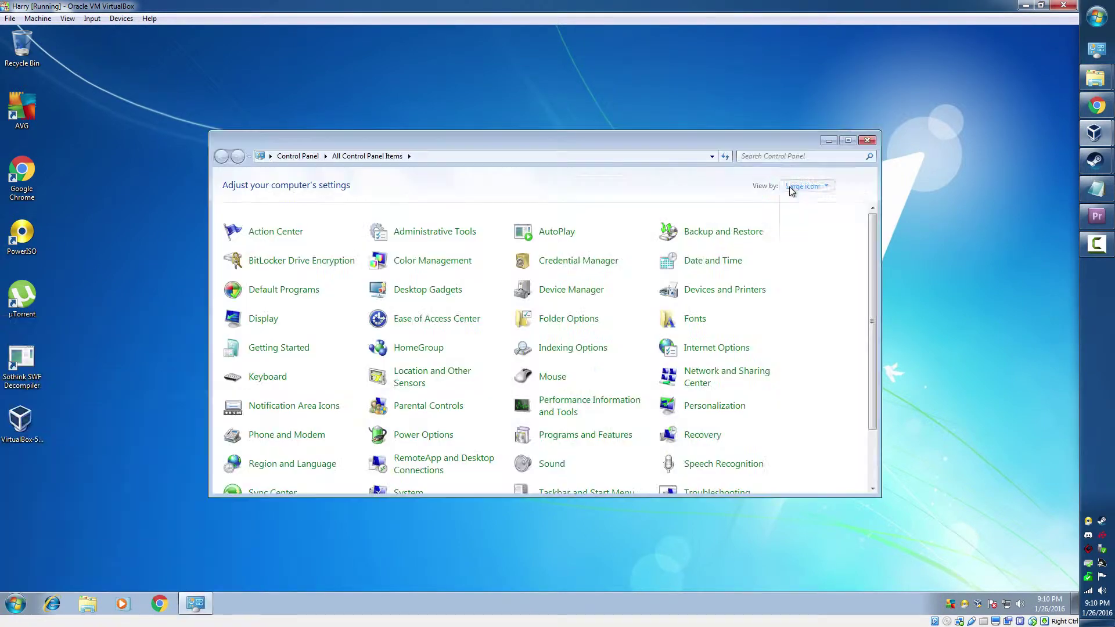
{"action": "left_click", "coordinate": [806, 186]}
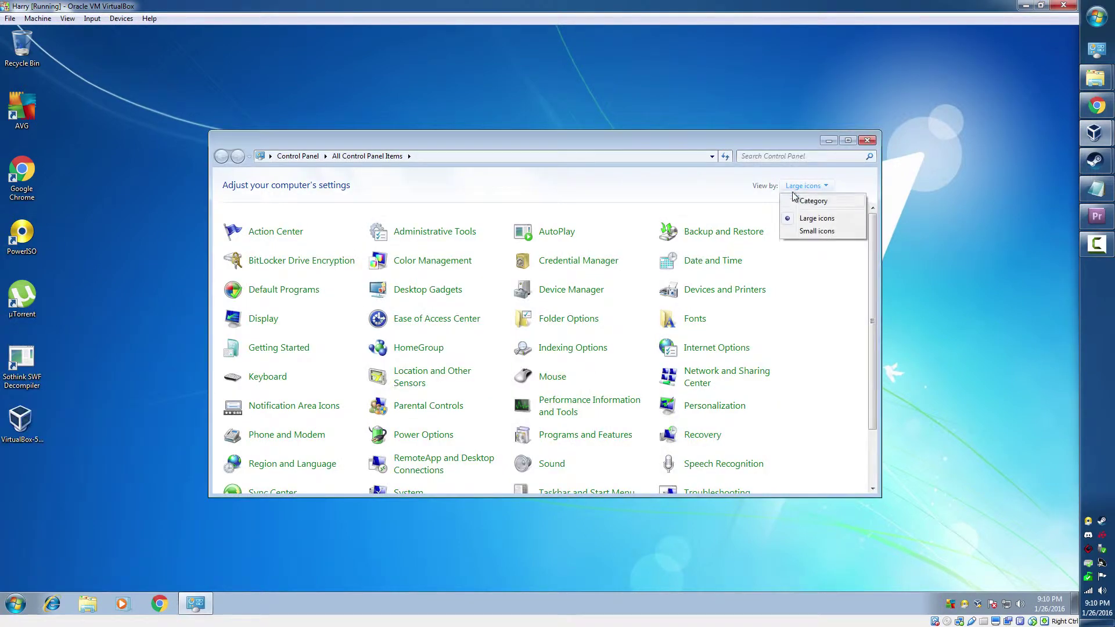
{"action": "left_click", "coordinate": [808, 221]}
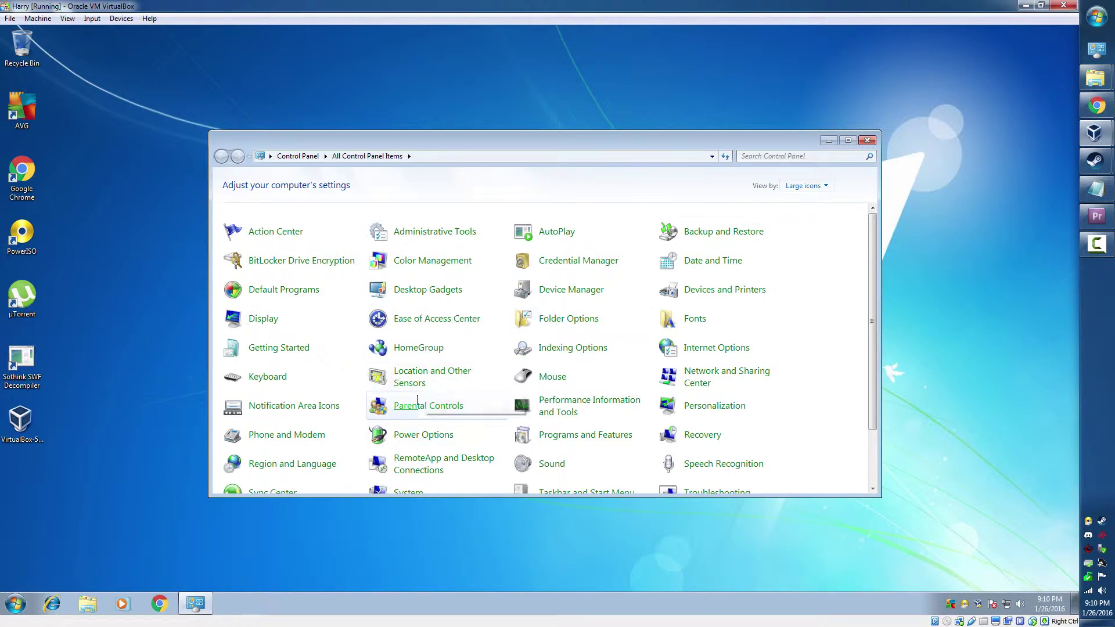
{"action": "left_click", "coordinate": [574, 443]}
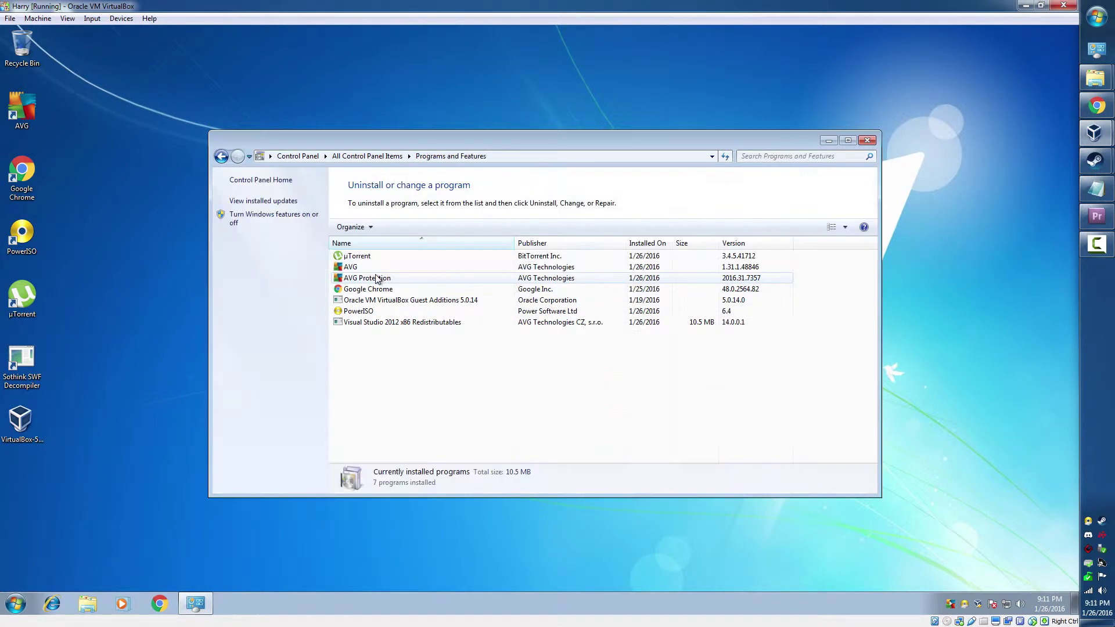
{"action": "left_click", "coordinate": [365, 279]}
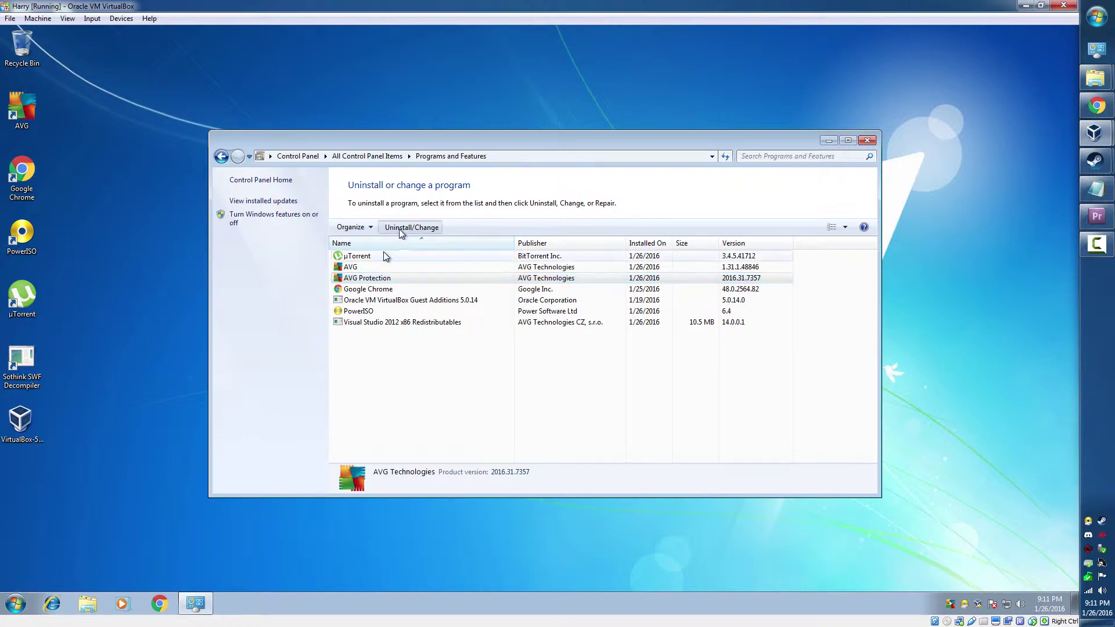
- Uninstall AVG Protection, confirm the removal, and choose Restart later when it finishes
{"action": "double_click", "coordinate": [416, 279]}
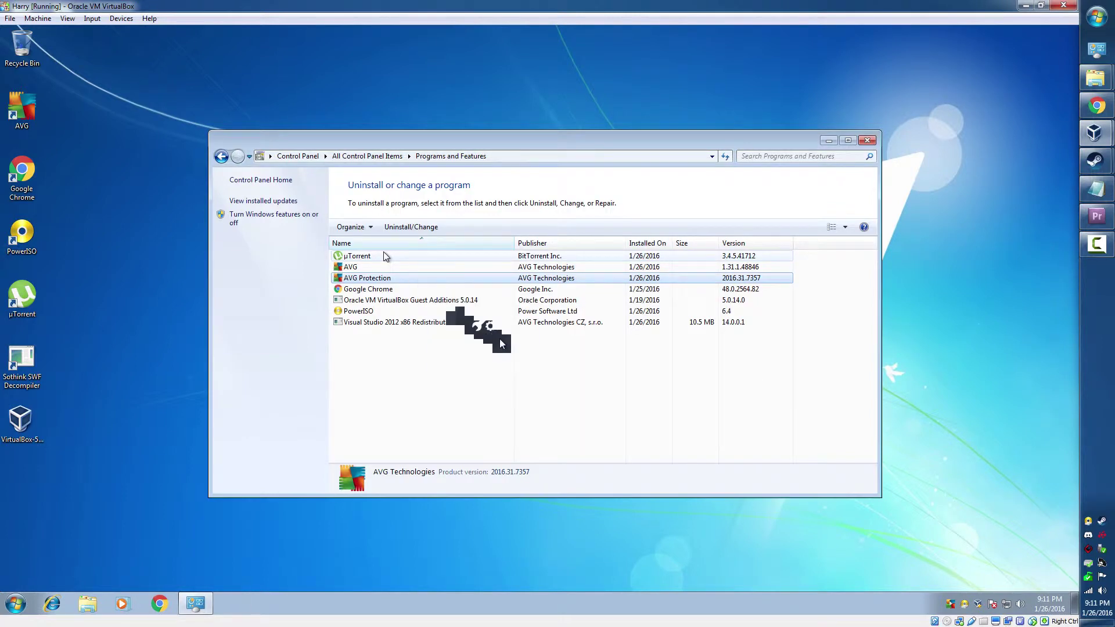
{"action": "left_click", "coordinate": [590, 360]}
{"action": "left_click", "coordinate": [659, 437]}
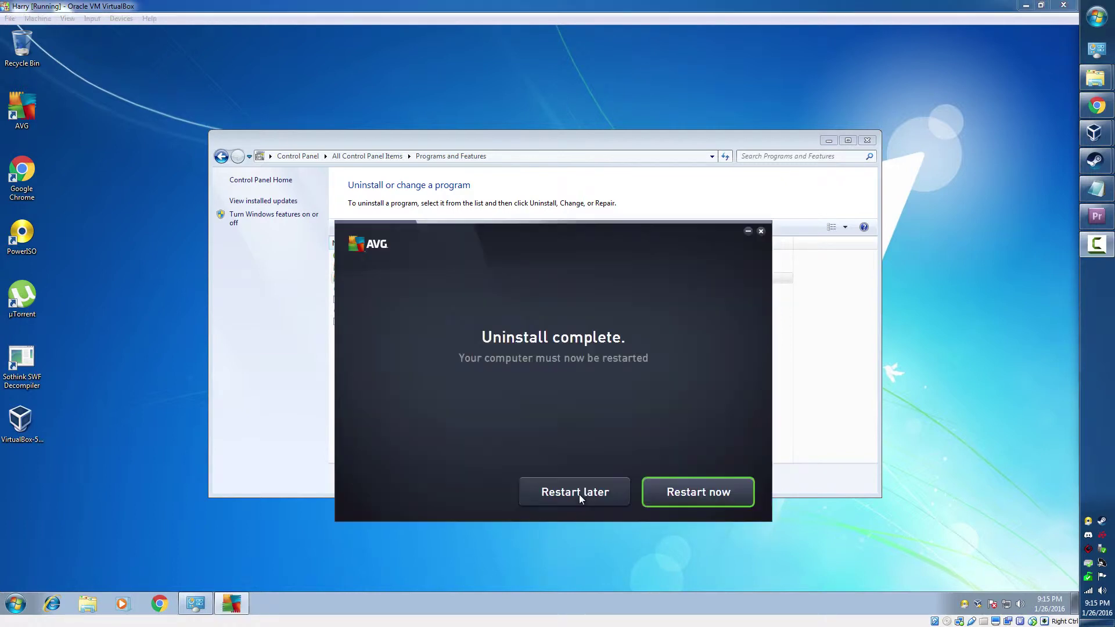
{"action": "left_click", "coordinate": [580, 494]}
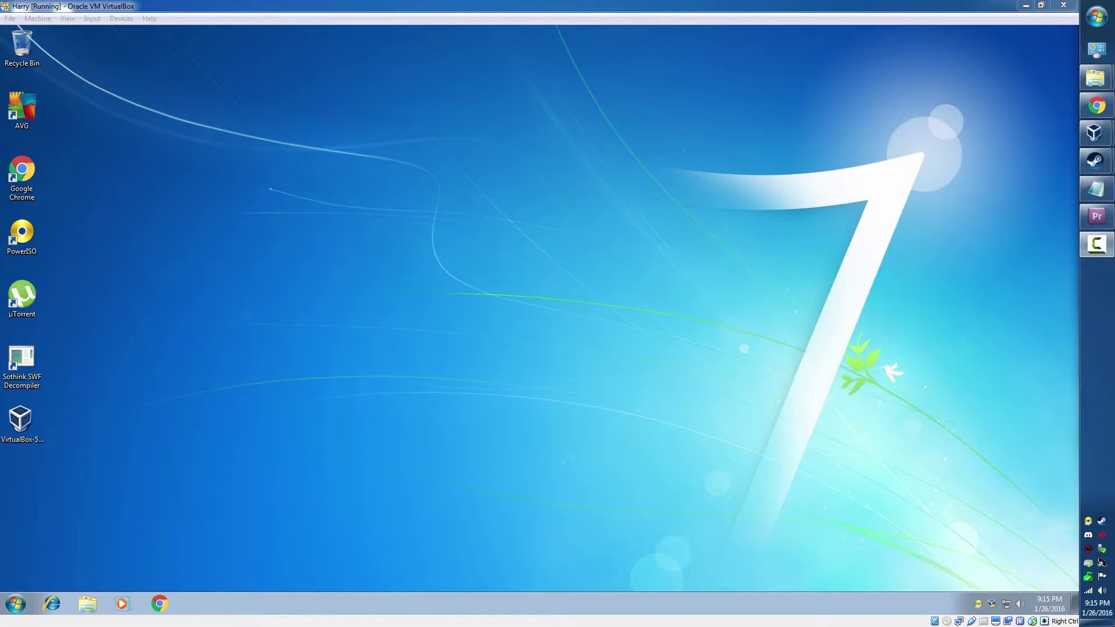
- Search Google in Chrome for 'microsoft security essentials' and open the official windows.microsoft.com result
{"action": "left_click", "coordinate": [158, 605]}
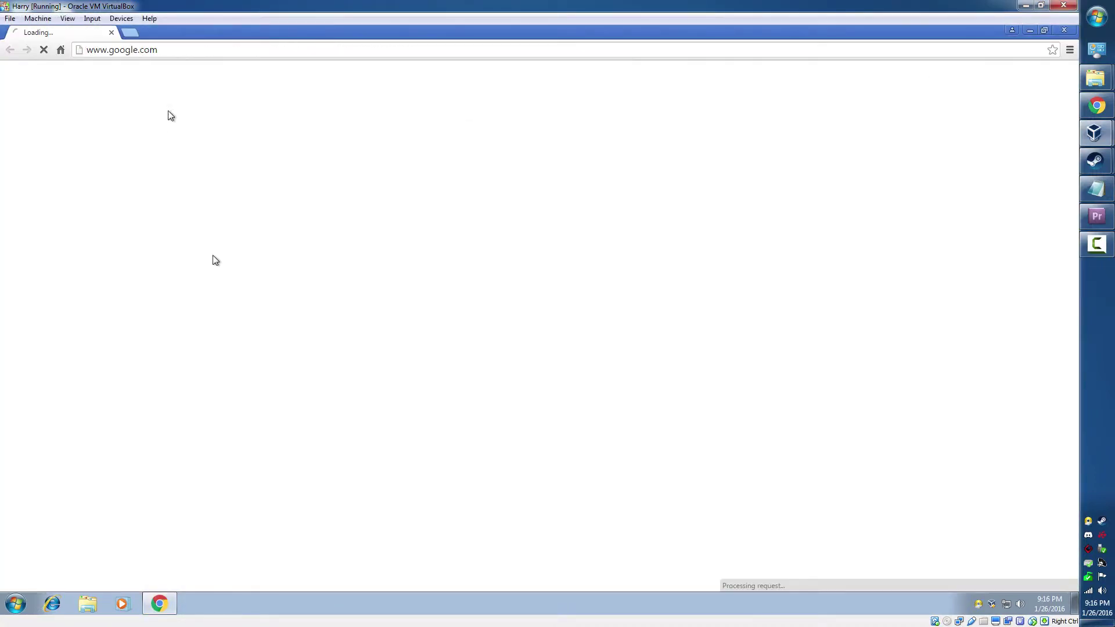
{"action": "type", "text": "misc"}
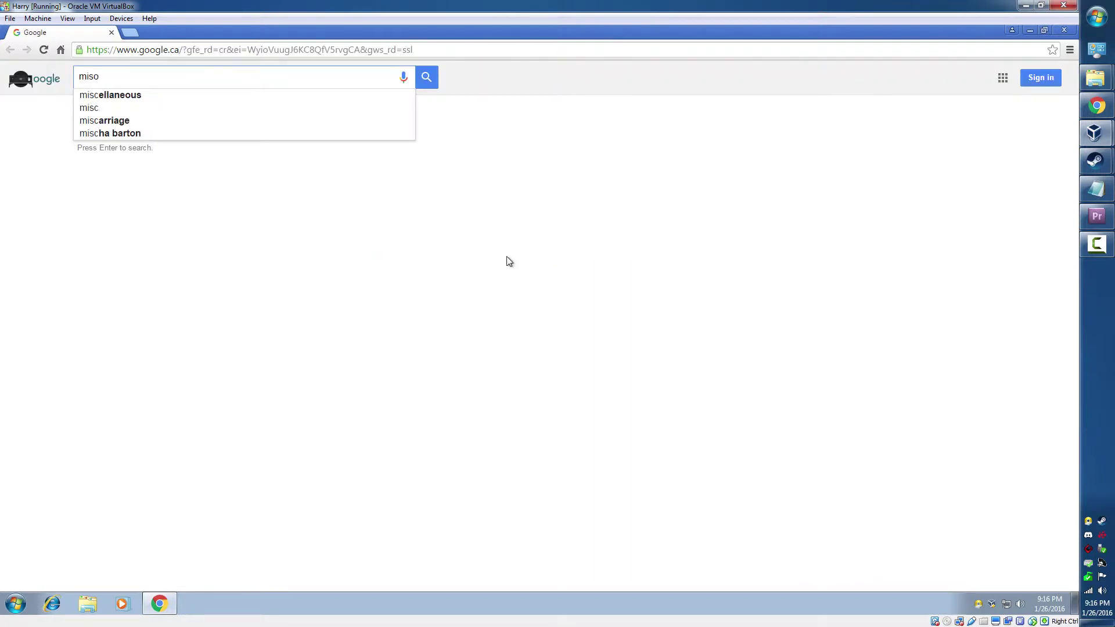
{"action": "key", "text": "BackSpace"}
{"action": "key", "text": "BackSpace"}
{"action": "type", "text": "crosof"}
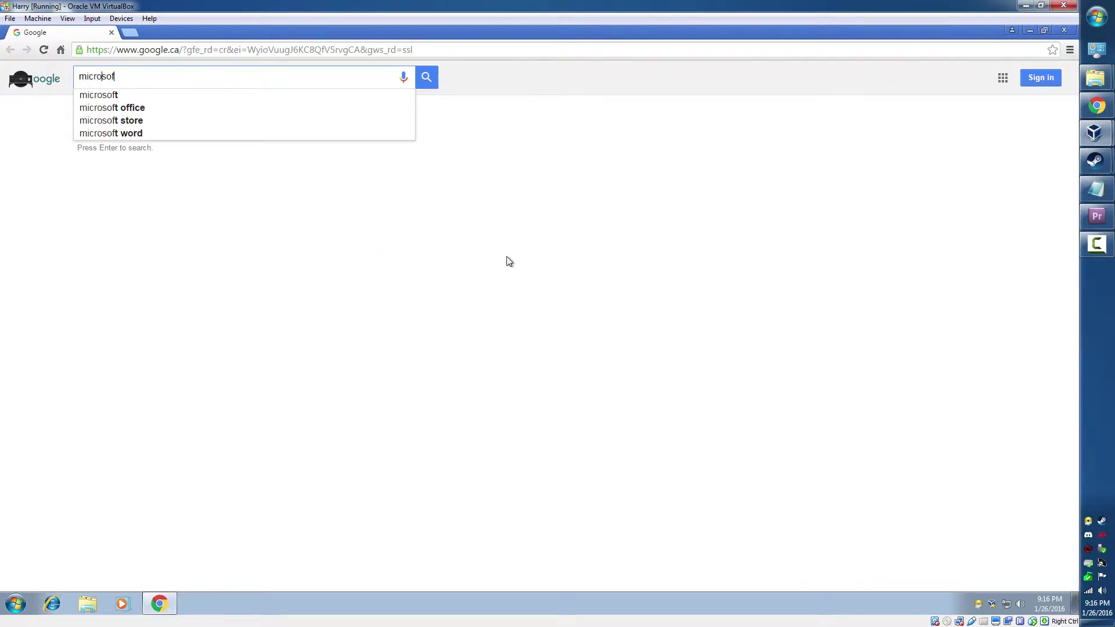
{"action": "type", "text": "t sec"}
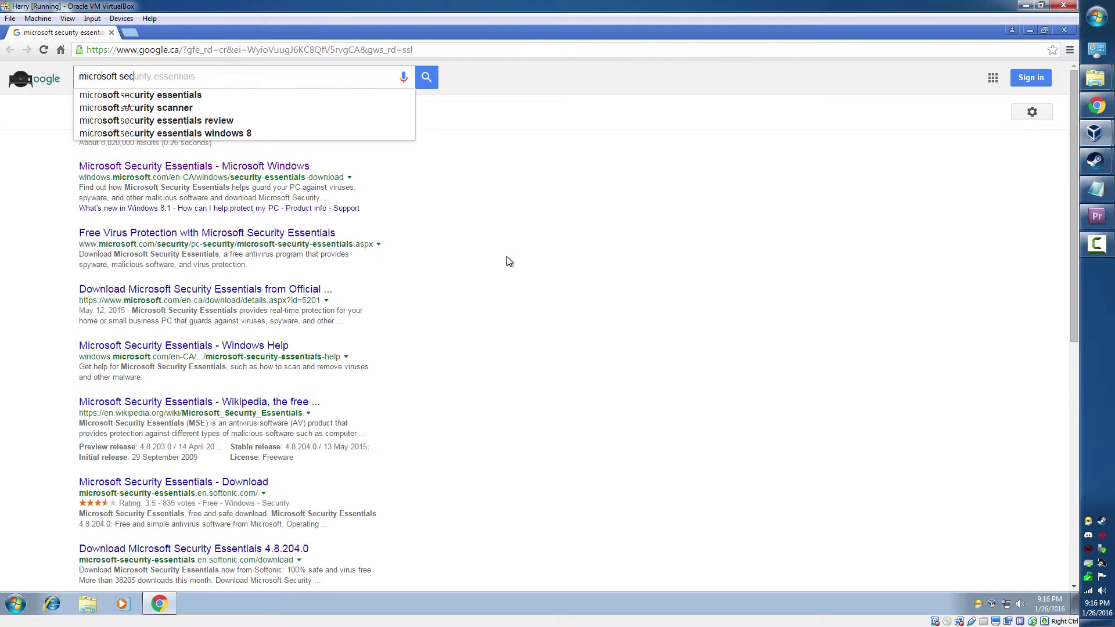
{"action": "key", "text": "Down"}
{"action": "key", "text": "Up"}
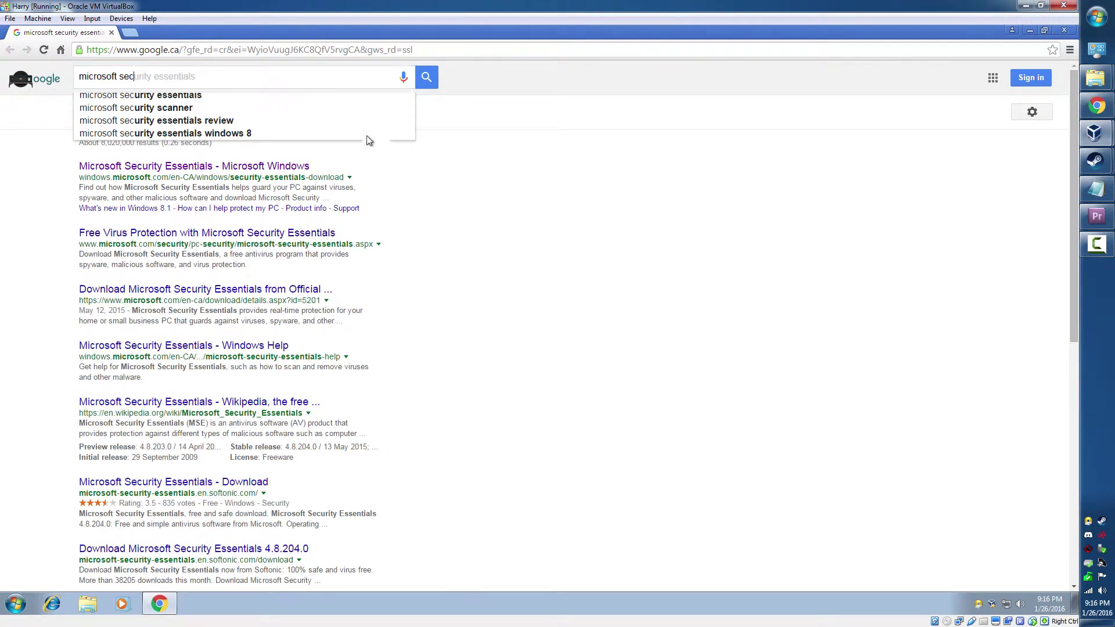
{"action": "key", "text": "Return"}
{"action": "left_click", "coordinate": [238, 173]}
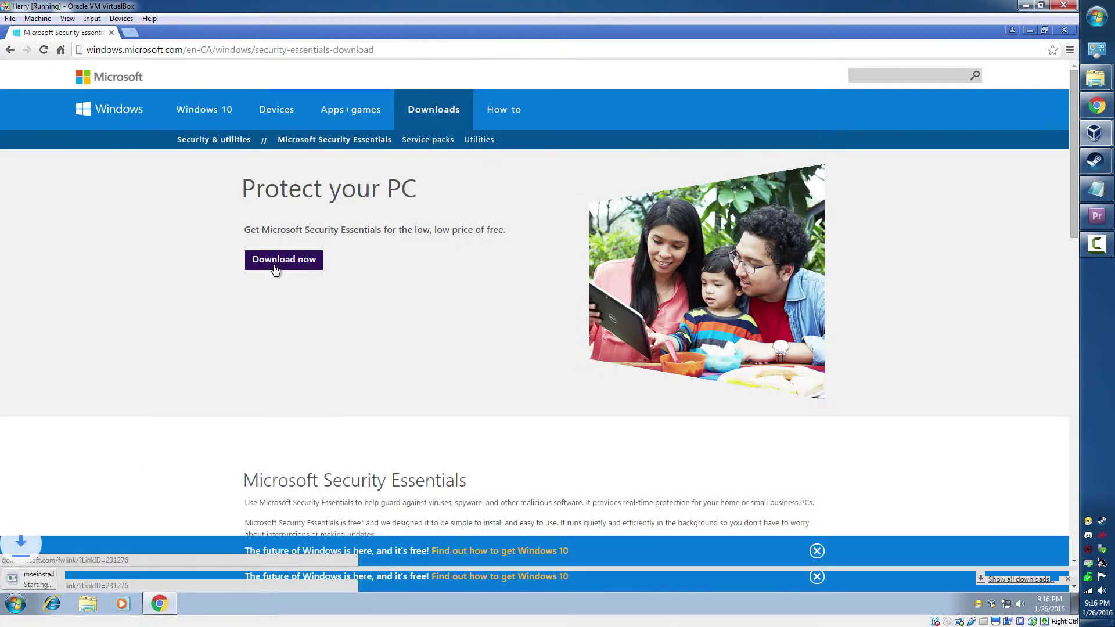
- Download the mseinstall installer, run it, and approve the User Account Control prompt
{"action": "left_click", "coordinate": [275, 266]}
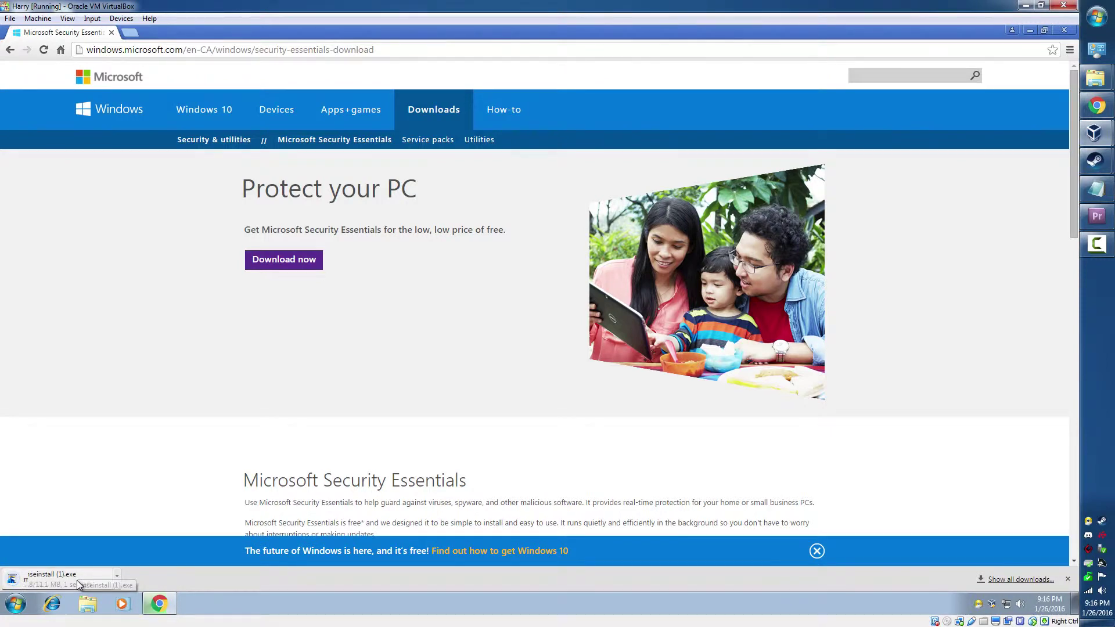
{"action": "left_click", "coordinate": [77, 580]}
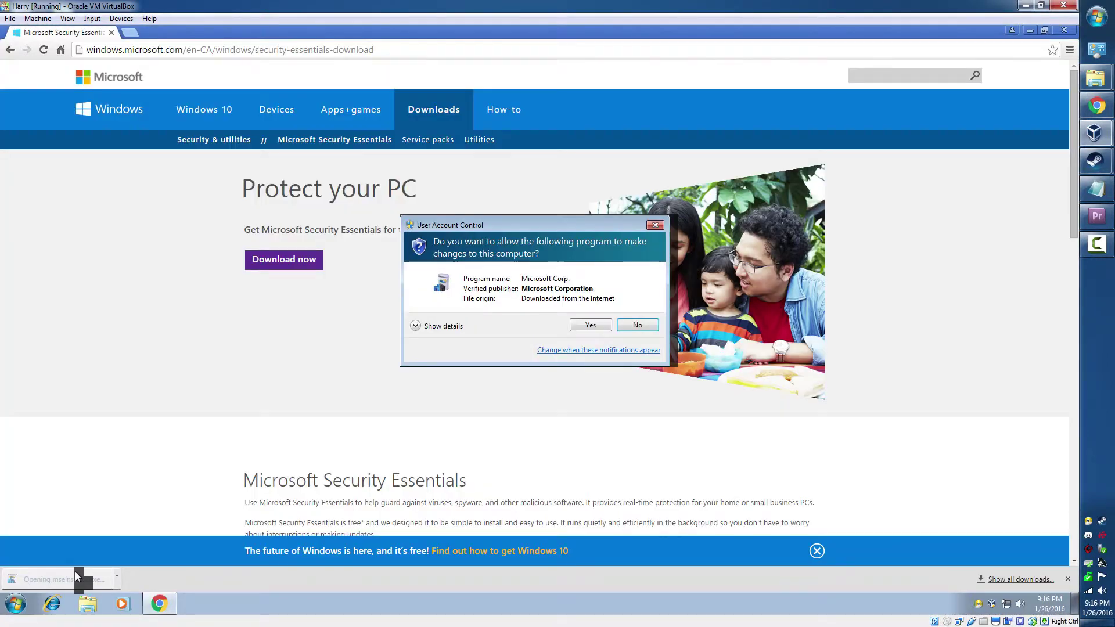
{"action": "left_click", "coordinate": [580, 322]}
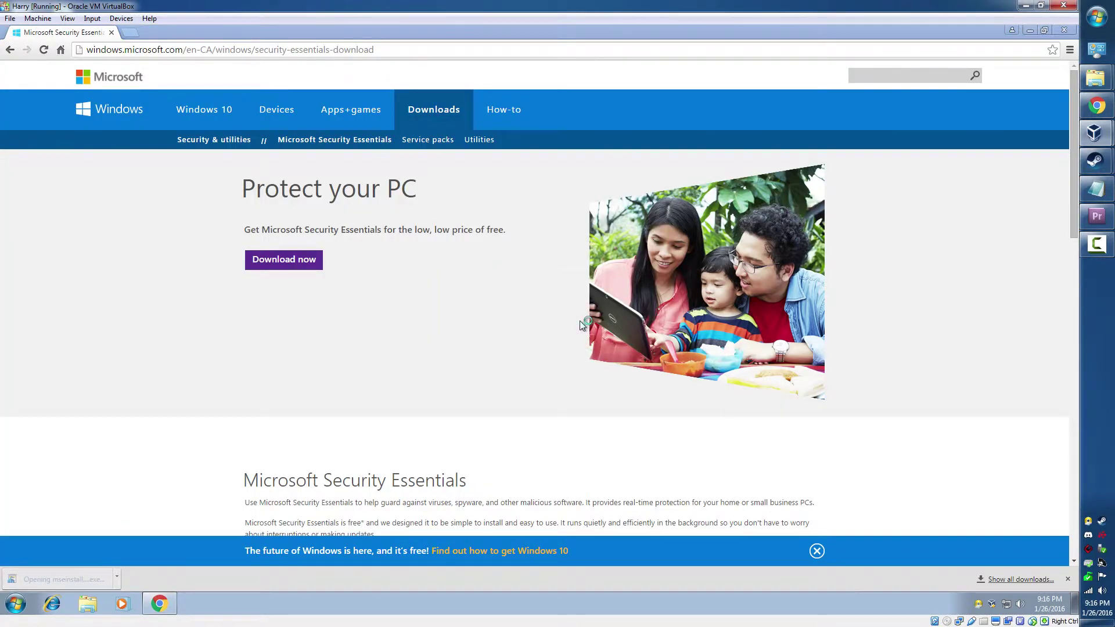
- Accept the license, keep the firewall and sample submission options, install, and restart now
{"action": "left_click", "coordinate": [597, 419]}
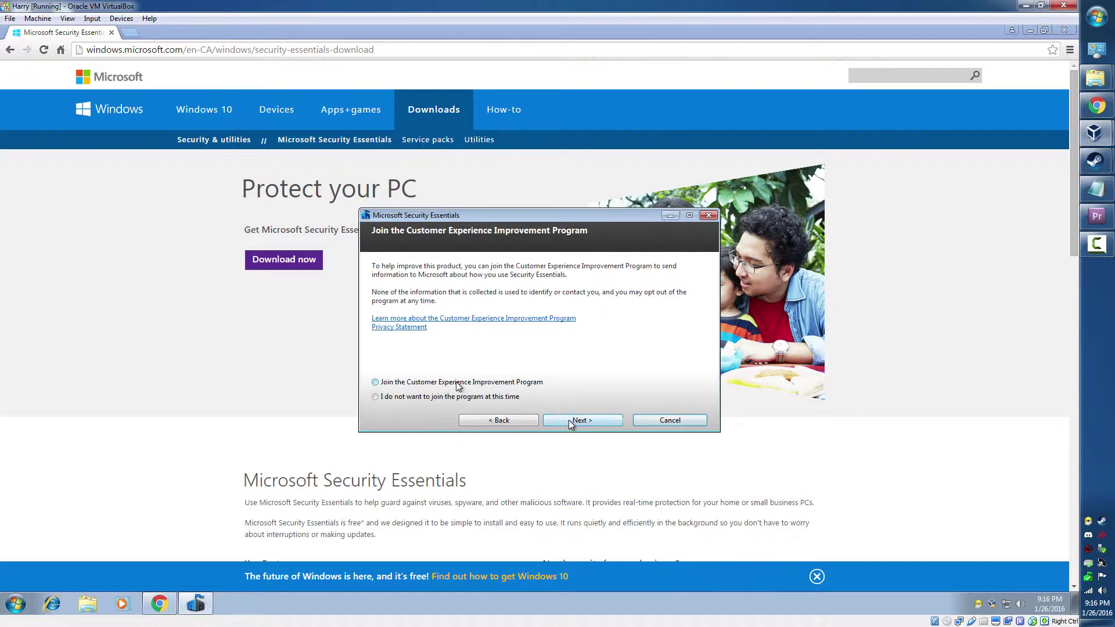
{"action": "left_click", "coordinate": [570, 424]}
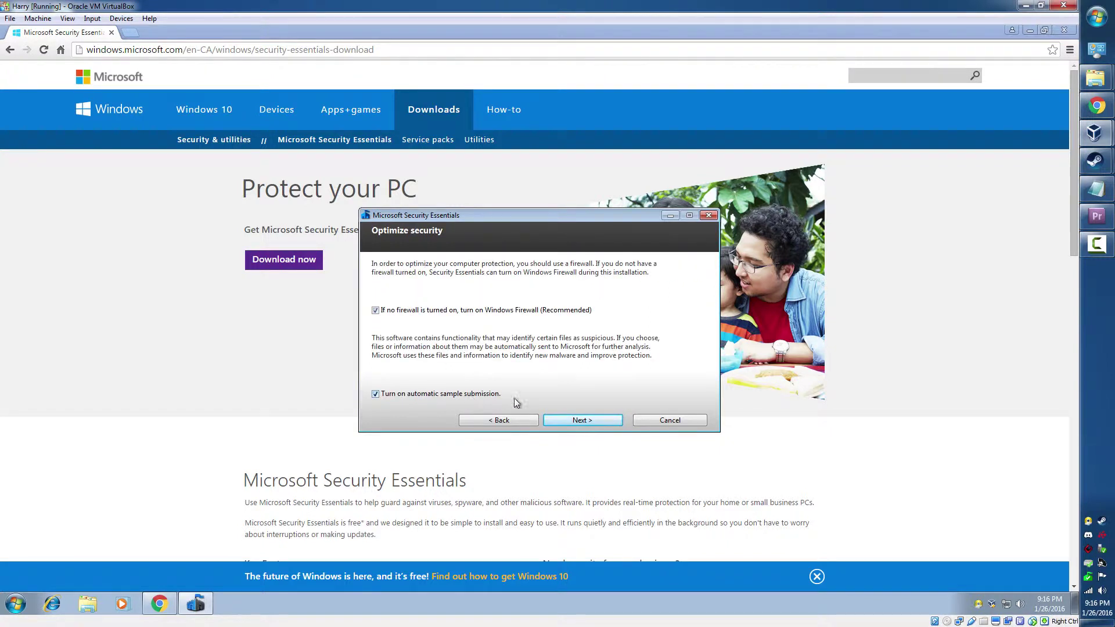
{"action": "left_click", "coordinate": [580, 425]}
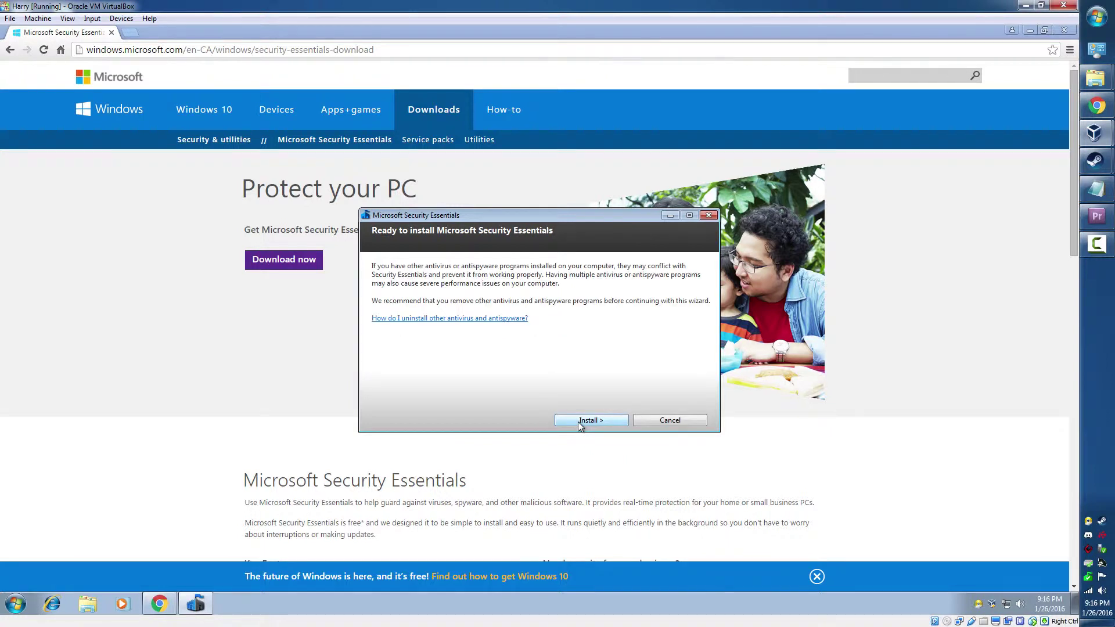
{"action": "left_click", "coordinate": [578, 421]}
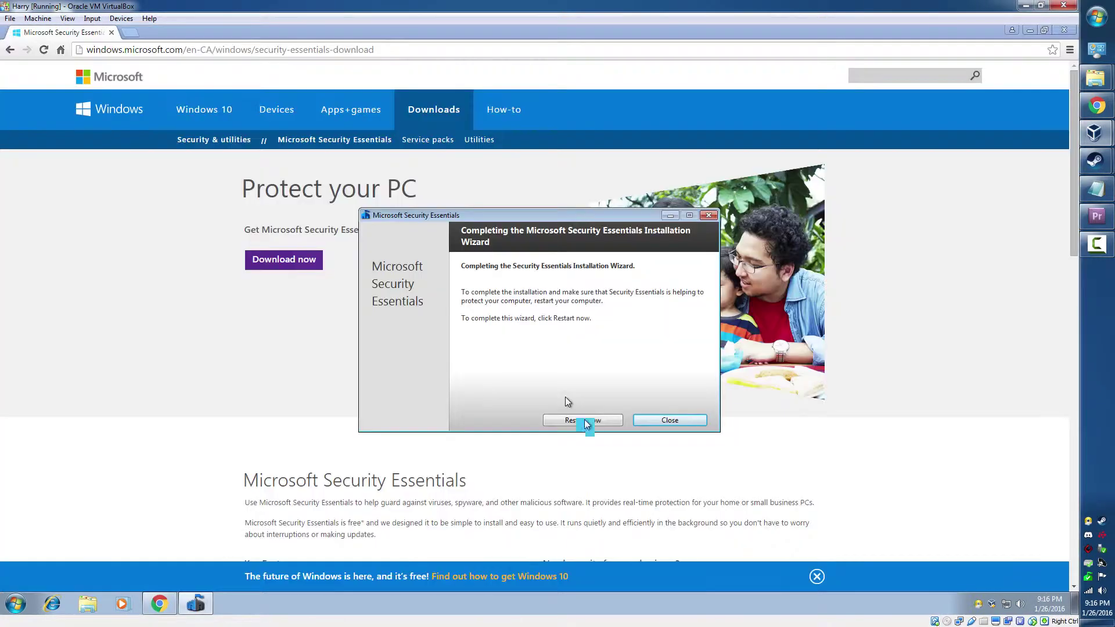
{"action": "left_click", "coordinate": [583, 420]}
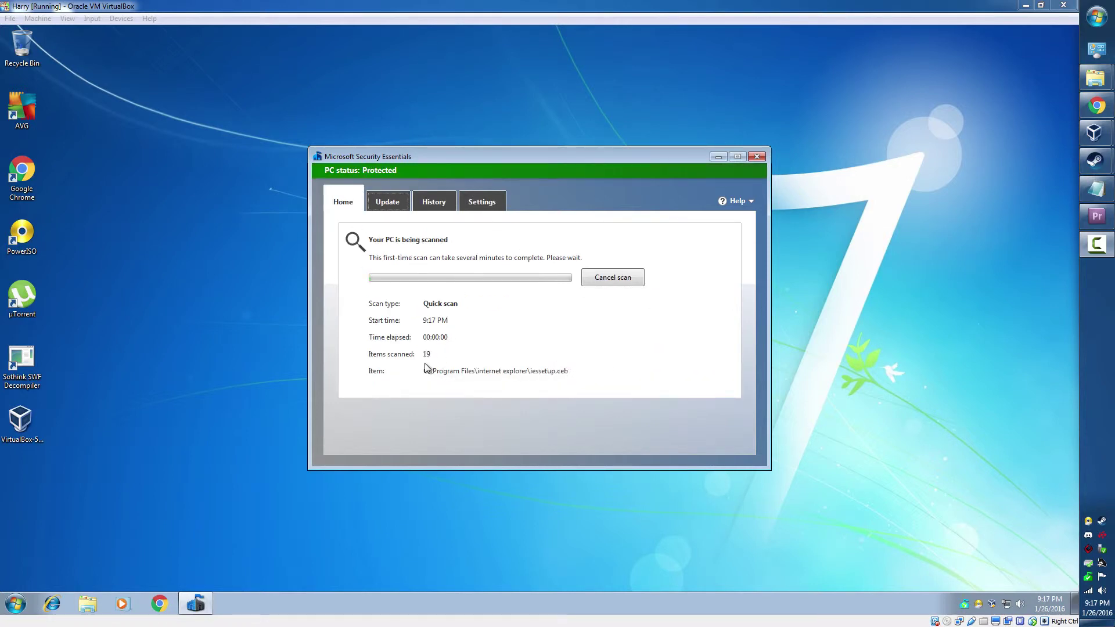
- Enable Scan removable drives and Create a system restore point in Advanced settings, then save with UAC approval
{"action": "left_click", "coordinate": [487, 202]}
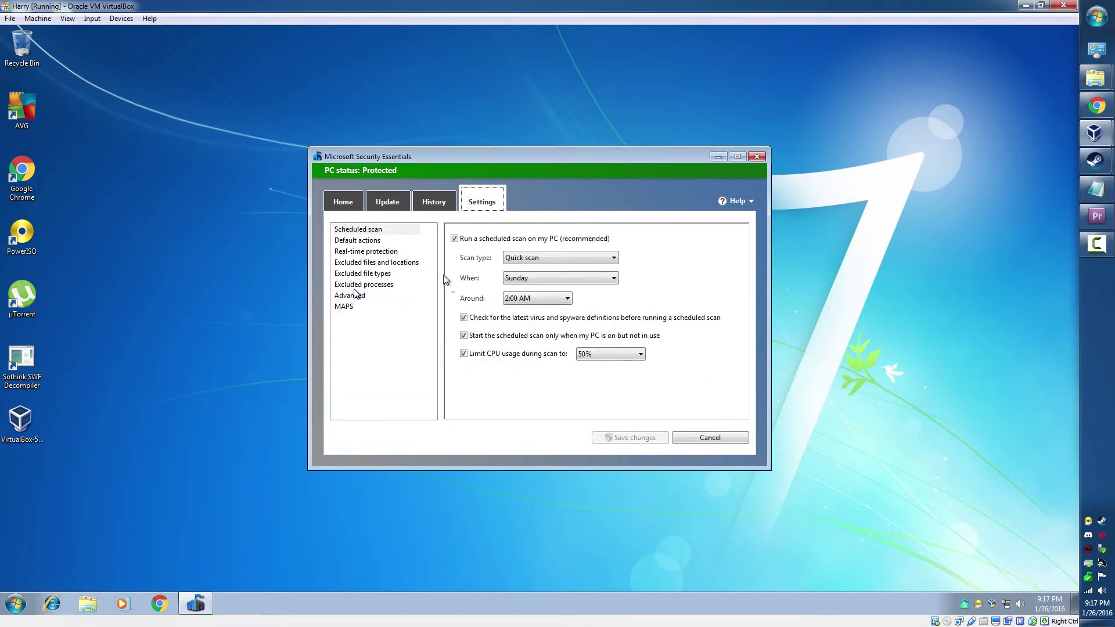
{"action": "left_click", "coordinate": [357, 295]}
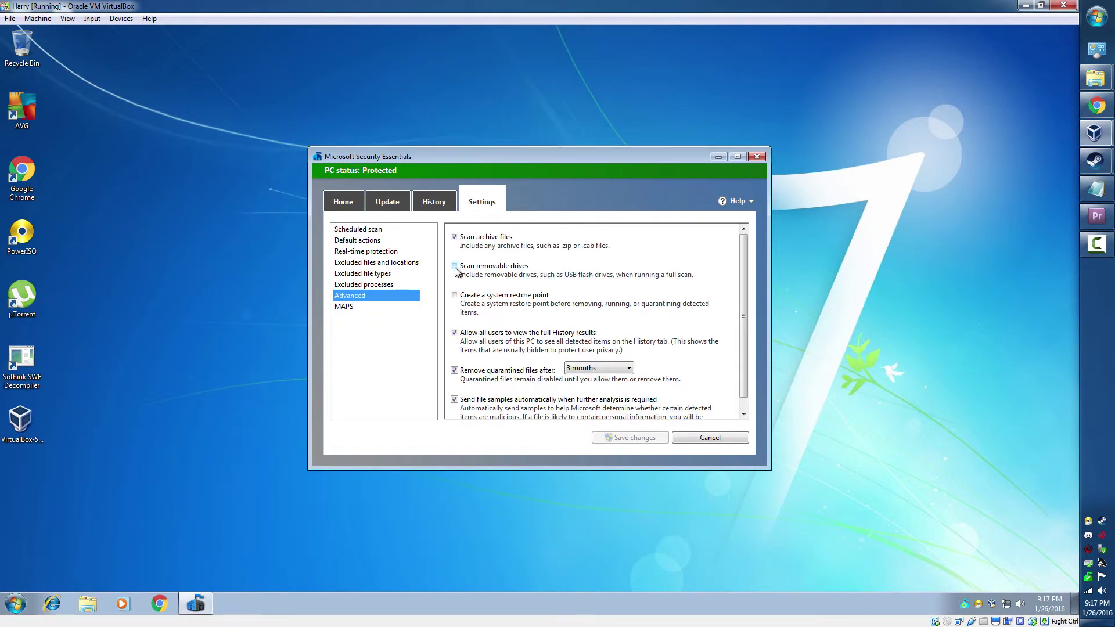
{"action": "left_click", "coordinate": [455, 267]}
{"action": "left_click", "coordinate": [454, 267]}
{"action": "left_click", "coordinate": [455, 266]}
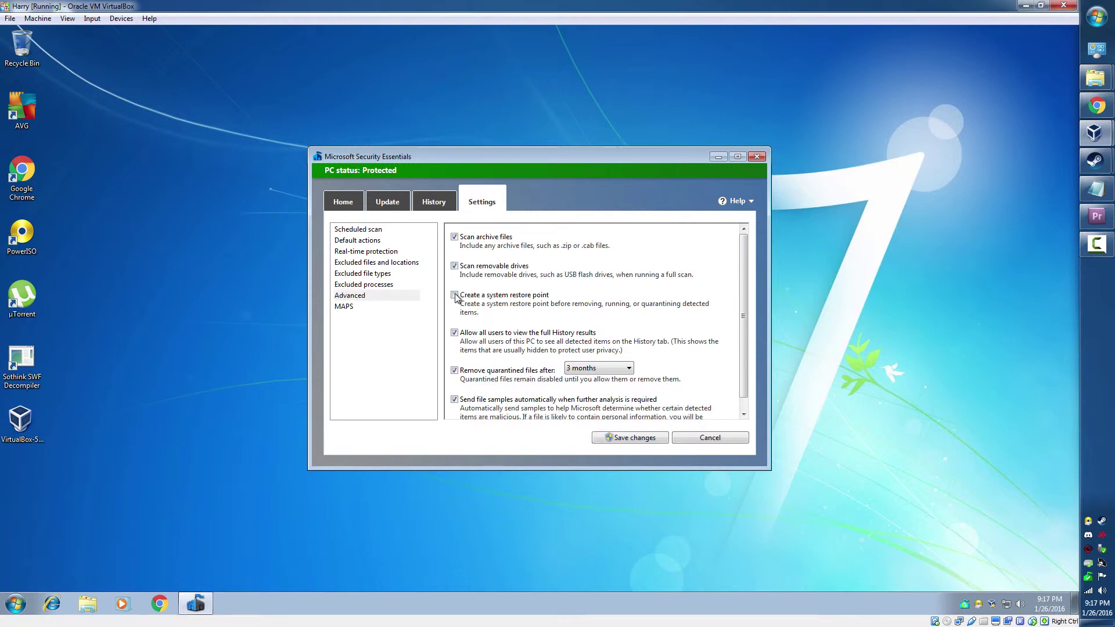
{"action": "left_click", "coordinate": [617, 438]}
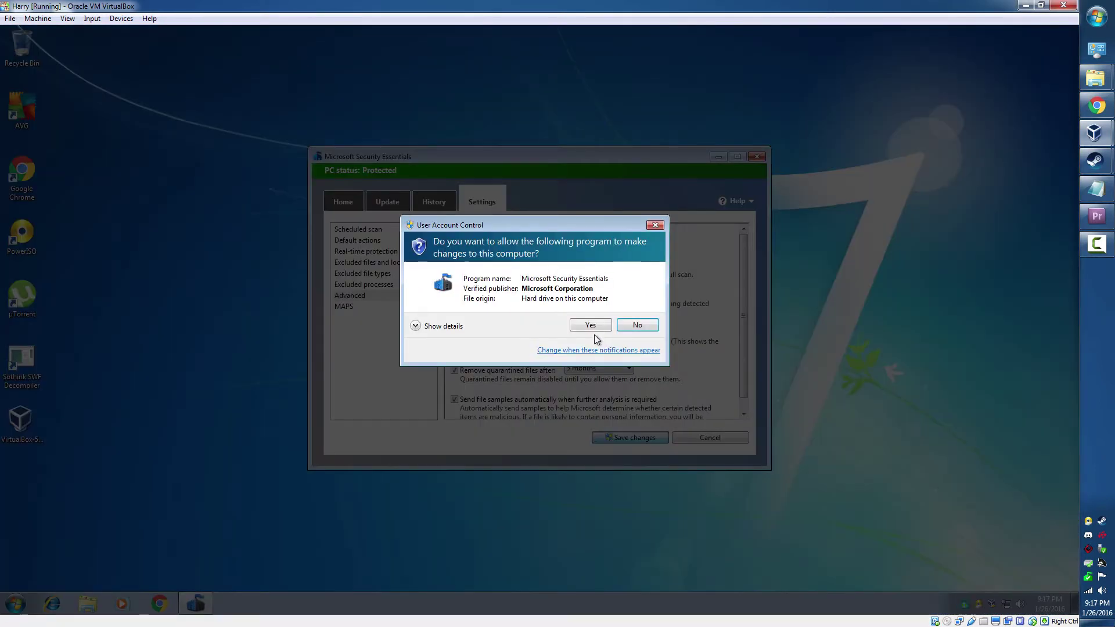
{"action": "left_click", "coordinate": [590, 326]}
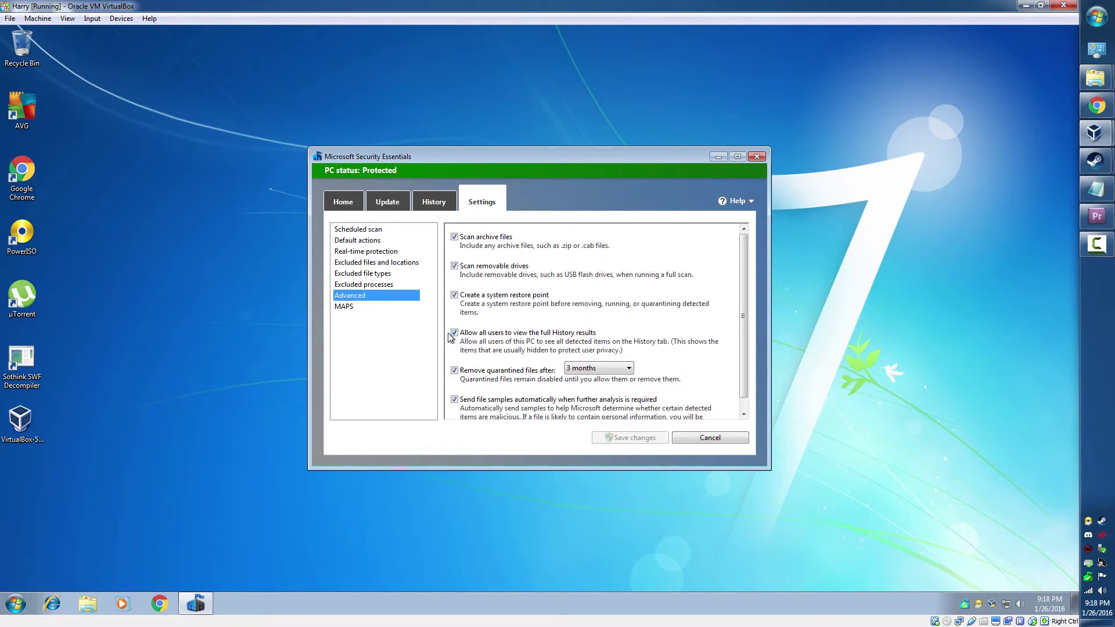
- Set MAPS membership to Advanced and save it, approving the UAC prompt
{"action": "key", "text": "Down"}
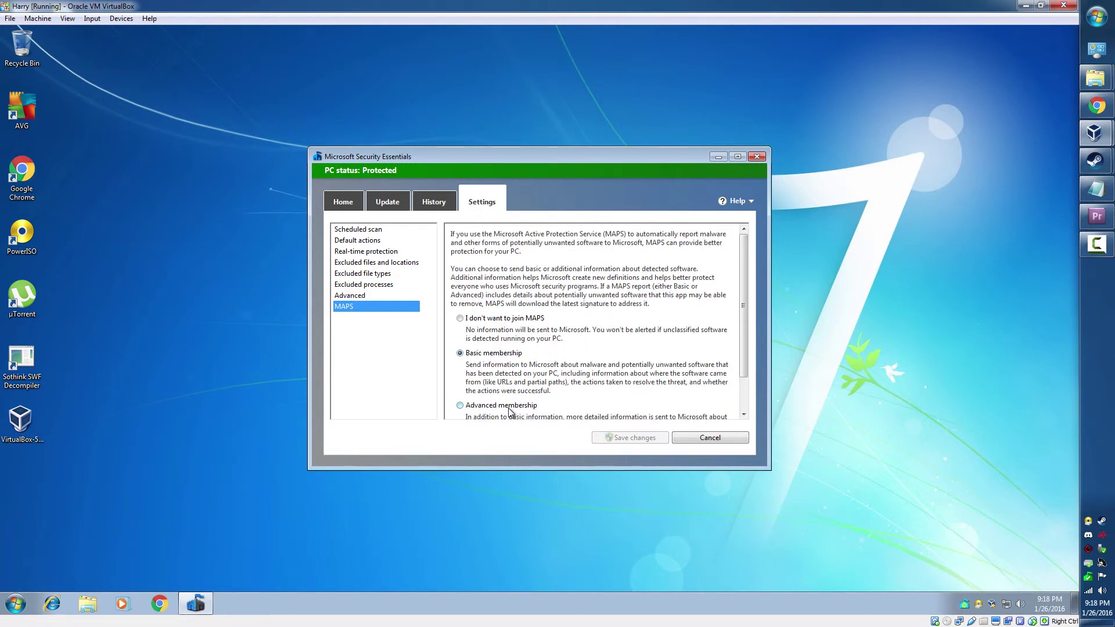
{"action": "left_click", "coordinate": [510, 409]}
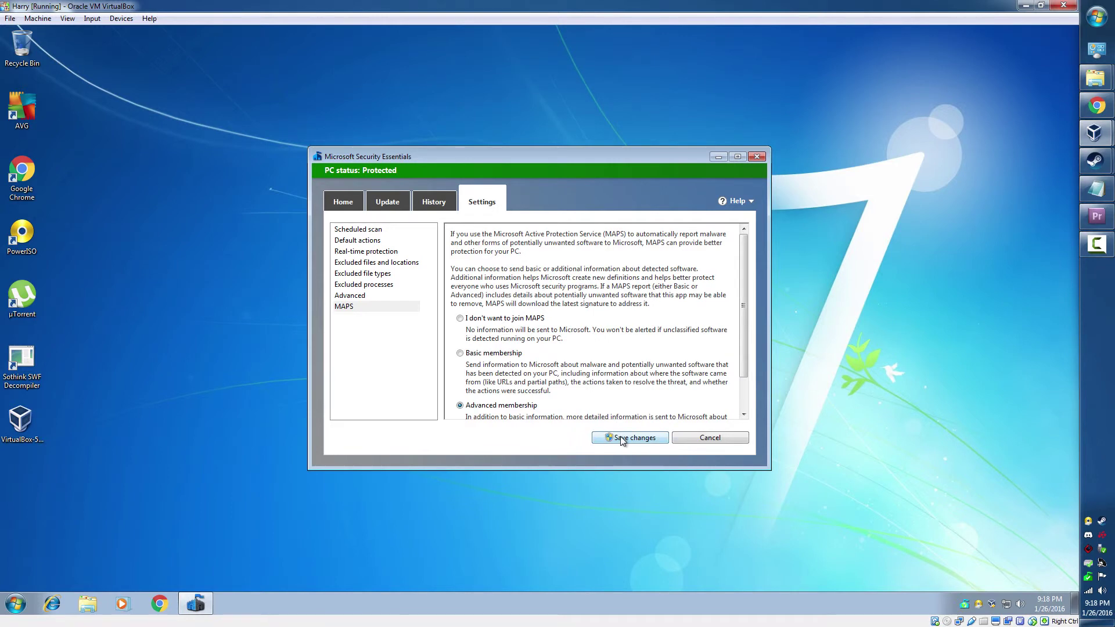
{"action": "left_click", "coordinate": [620, 439]}
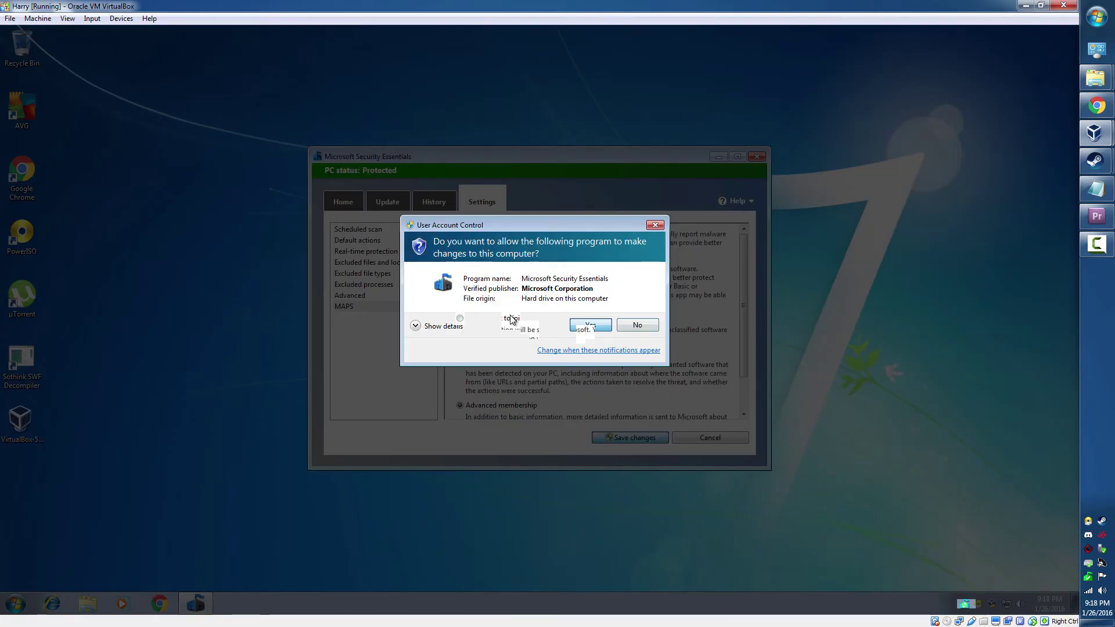
{"action": "left_click", "coordinate": [583, 329]}
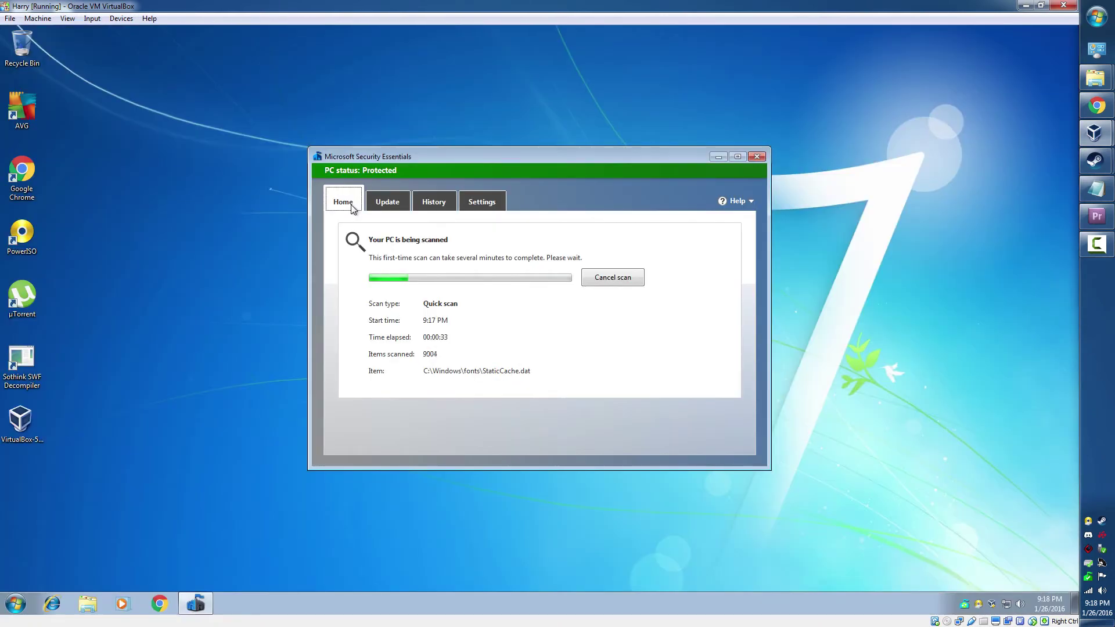